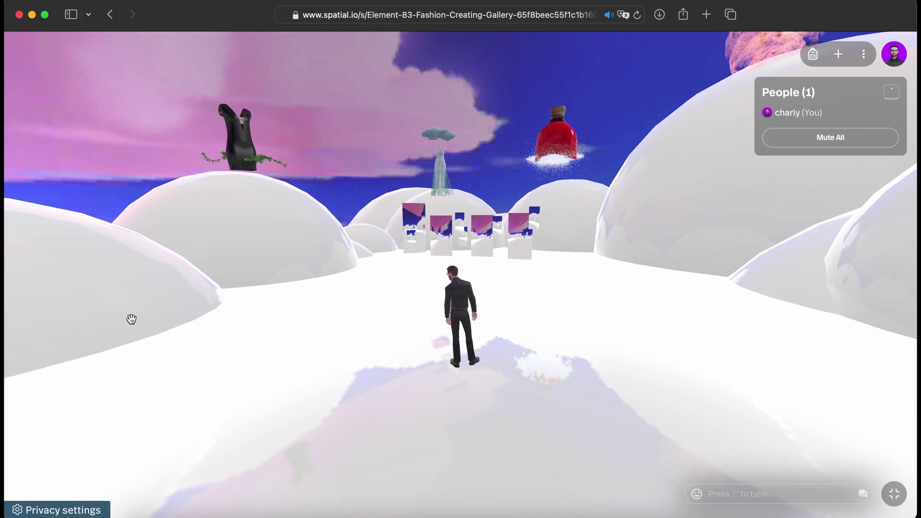
key("s")
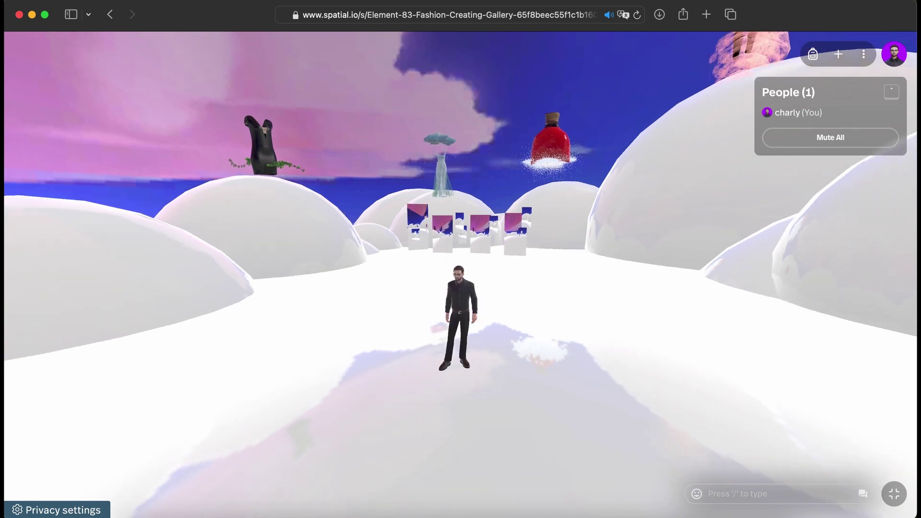
key("w")
key("w")
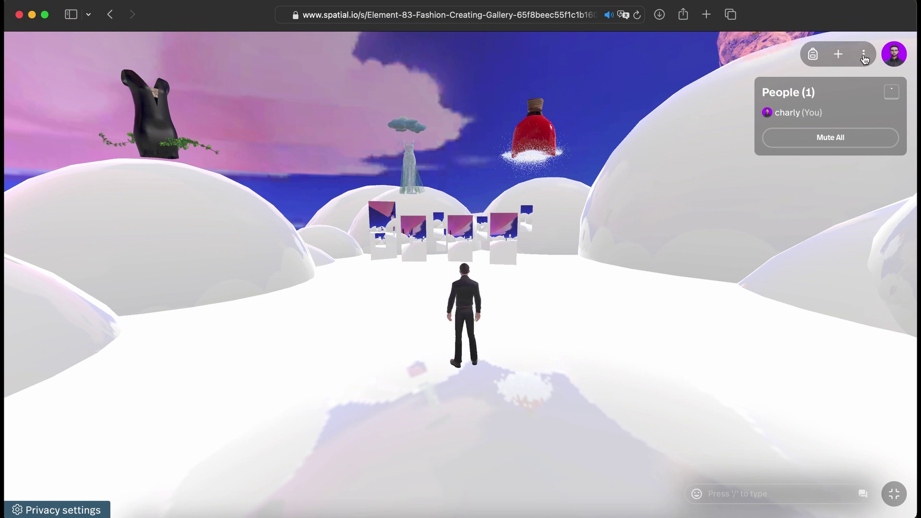
Set the permission for you and invited users to Can Edit in the gallery's share settings
left_click(864, 55)
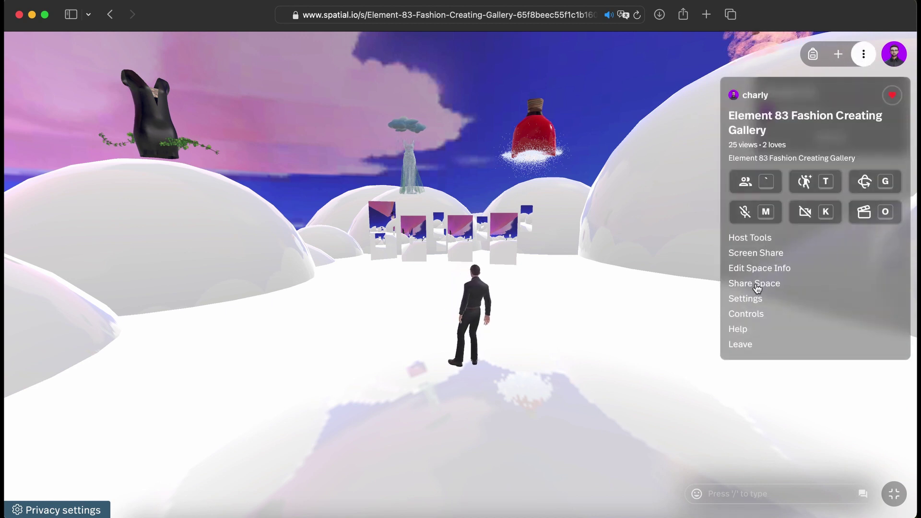
left_click(754, 284)
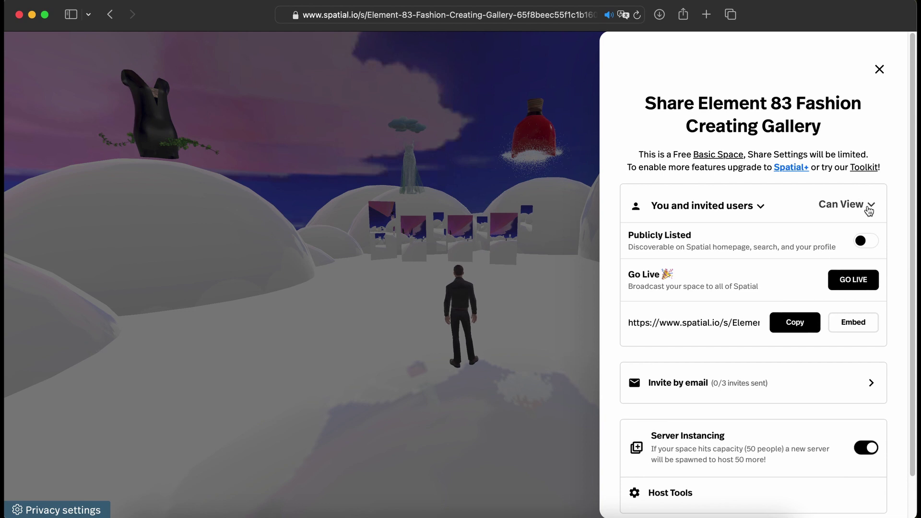
left_click(870, 209)
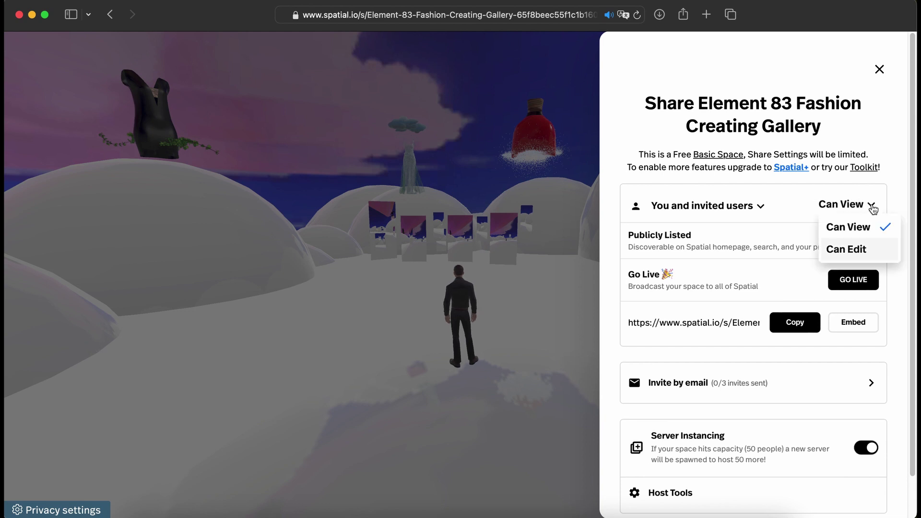
left_click(872, 209)
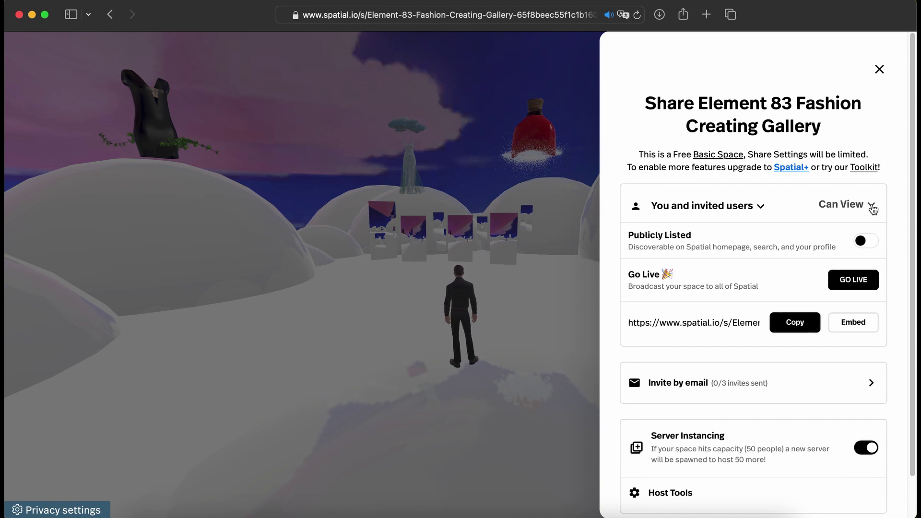
left_click(873, 209)
left_click(851, 251)
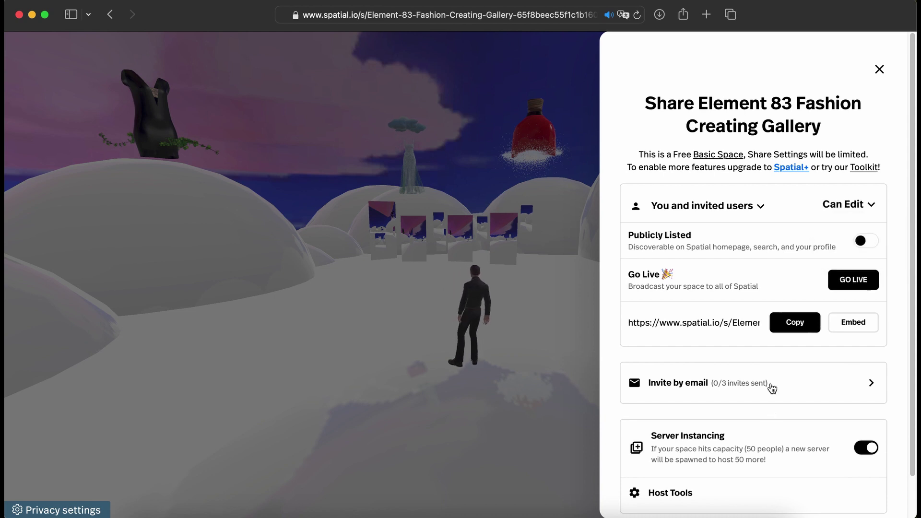
Invite a collaborator to the space by email, entering the collaborator's e-mail address
left_click(772, 387)
left_click(447, 298)
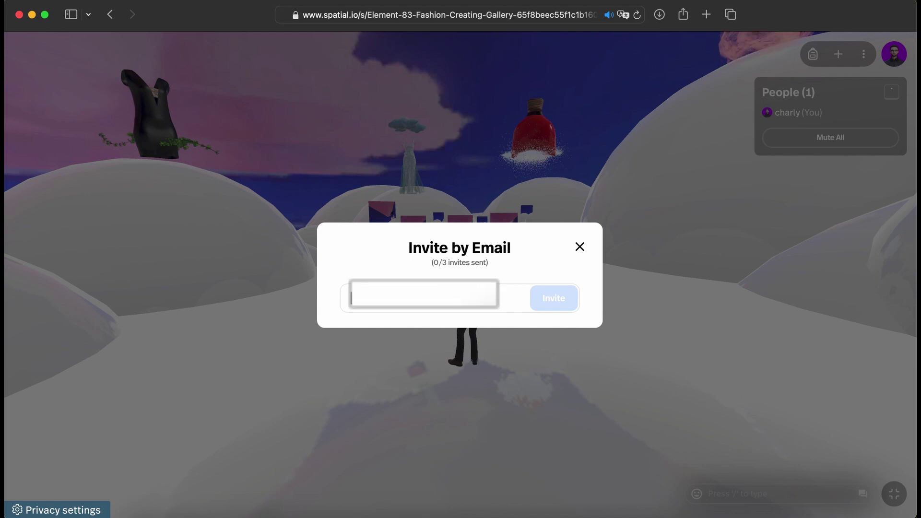
key("super+v")
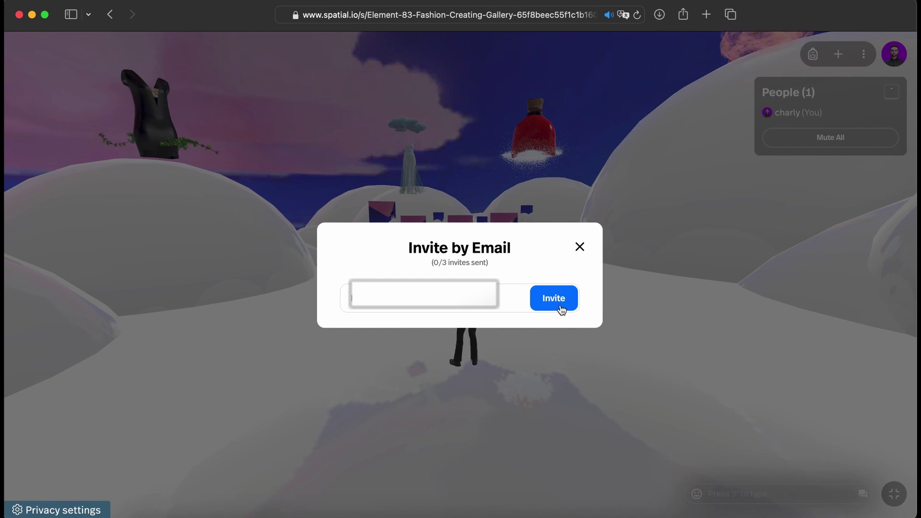
left_click(560, 307)
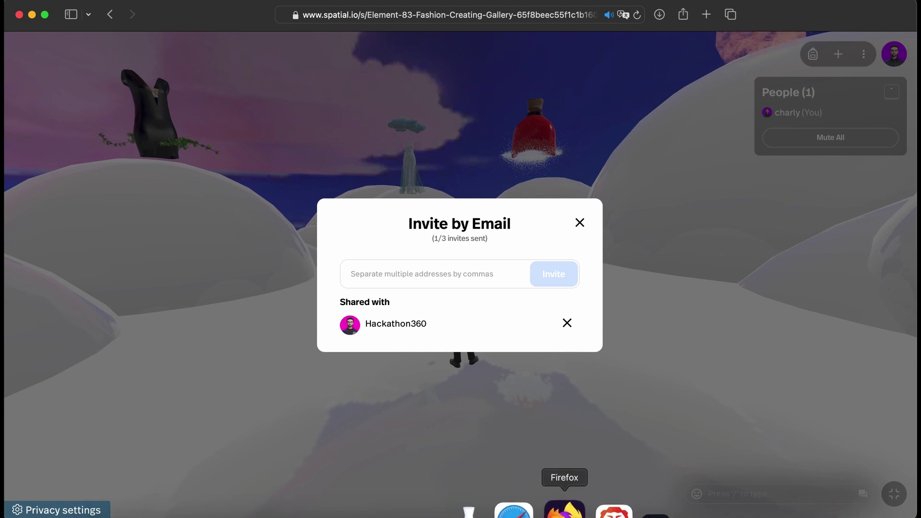
Switch to Firefox, reload the Your Spaces page and enter the shared space Element 83 Fashion Creating Gallery
left_click(564, 511)
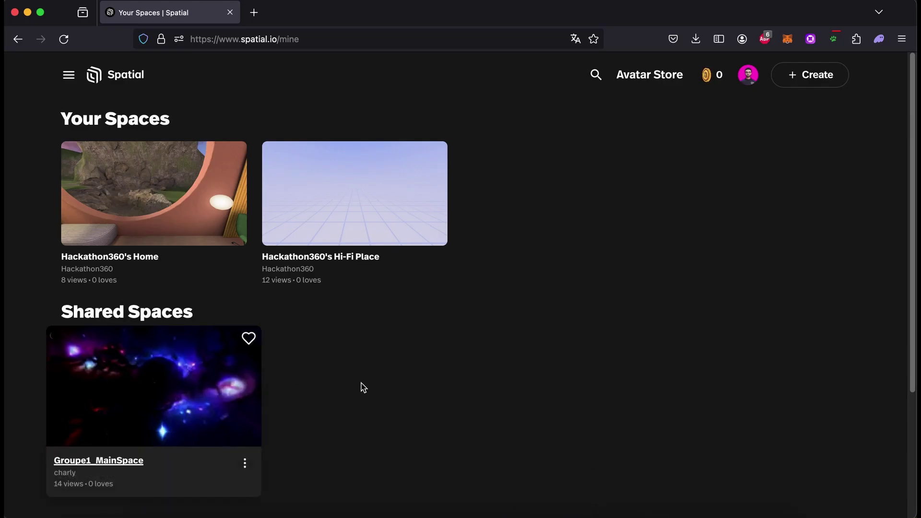
left_click(333, 35)
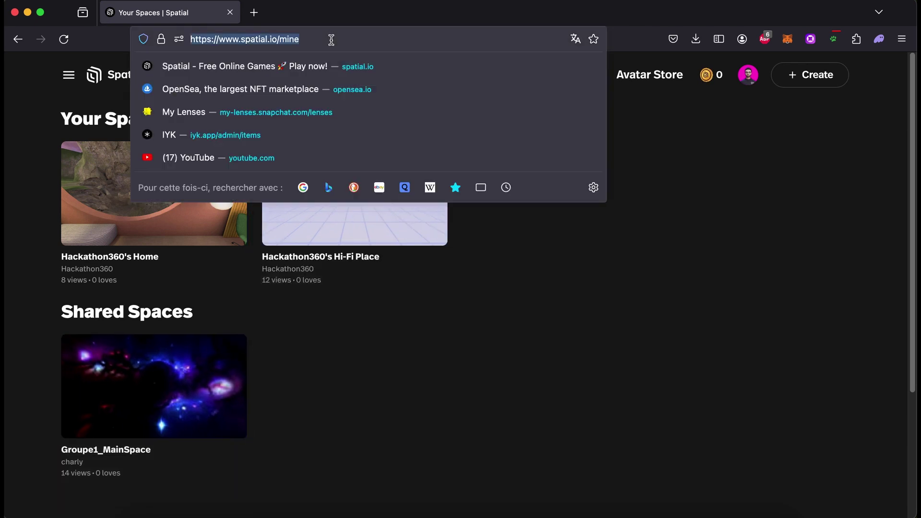
key("Right")
key("Return")
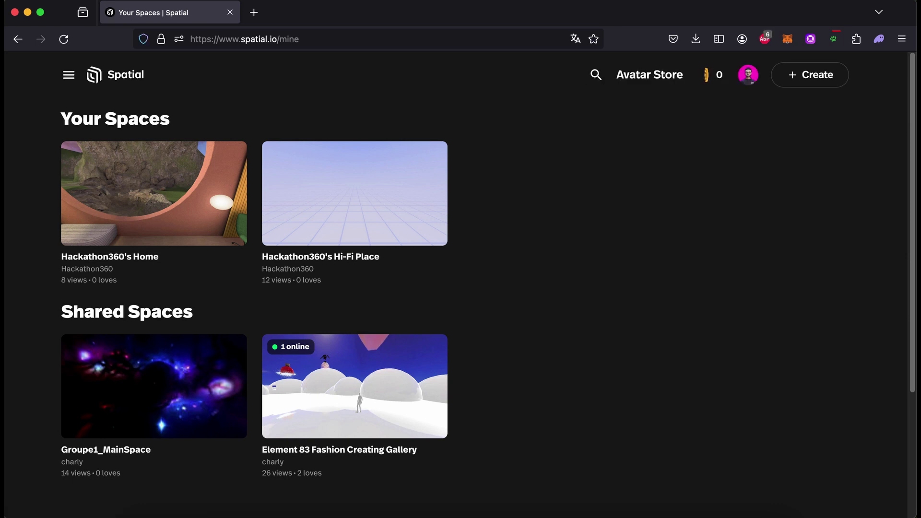
mouse_move(324, 412)
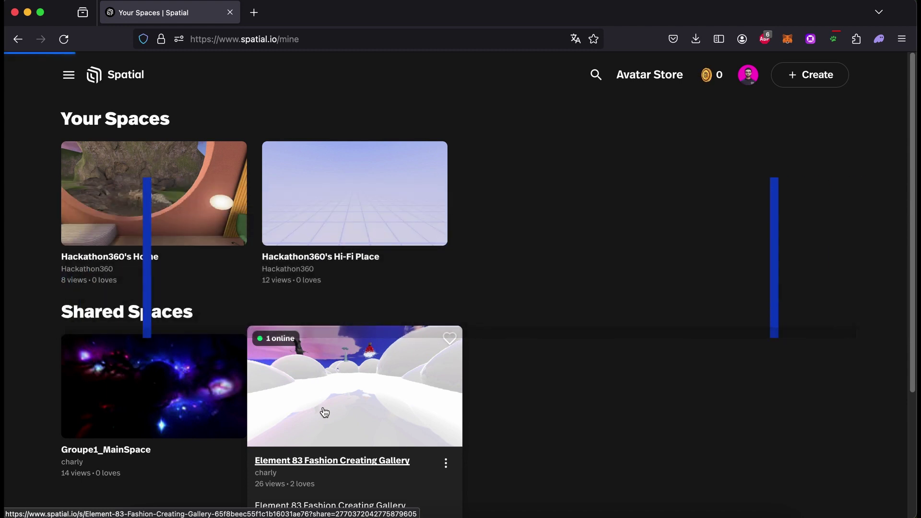
left_click(325, 412)
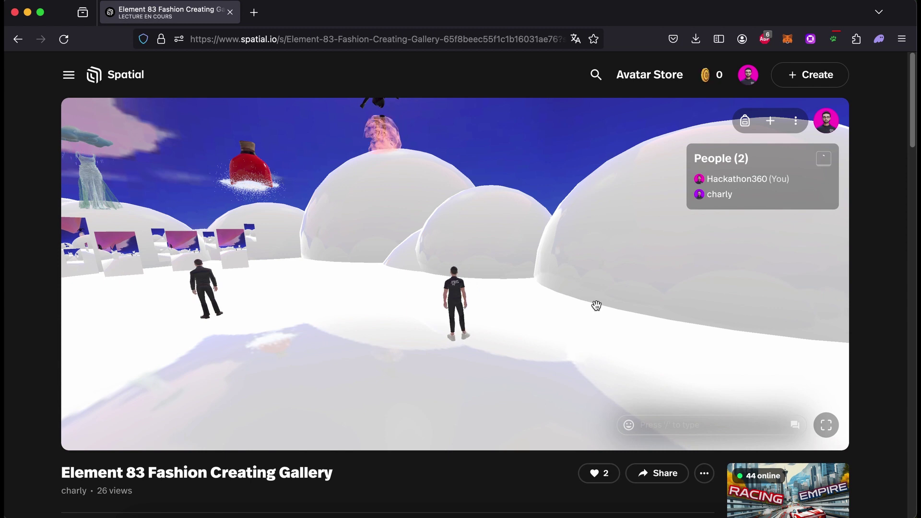
Add a Wingback Chair from the Furniture content to the space and seat the avatar on it
left_click(771, 123)
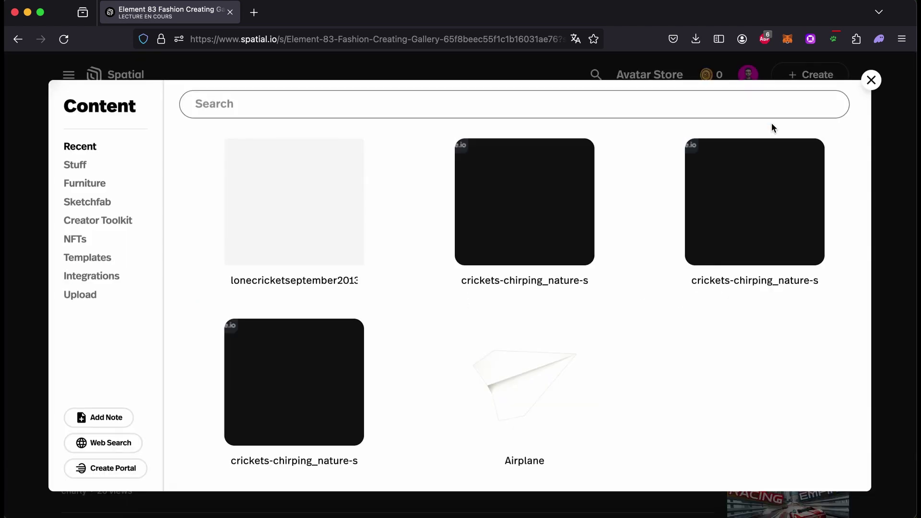
left_click(76, 186)
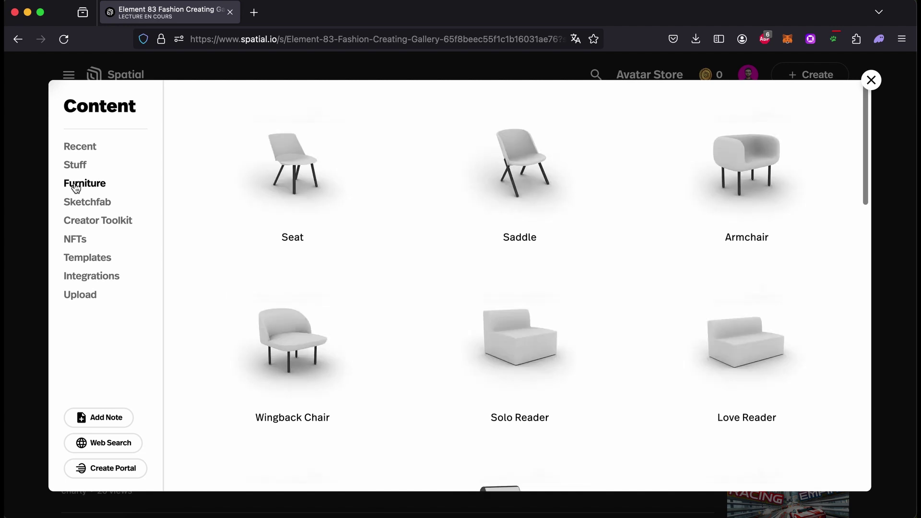
left_click(277, 331)
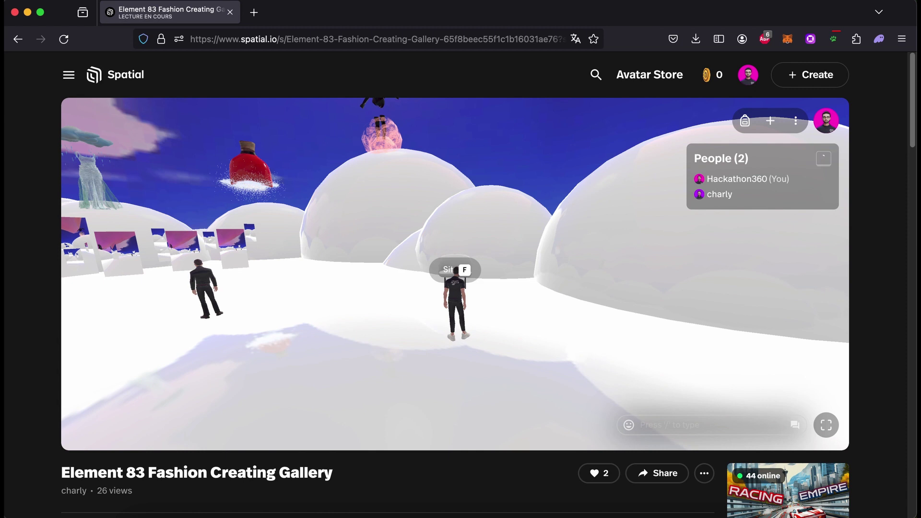
key("f")
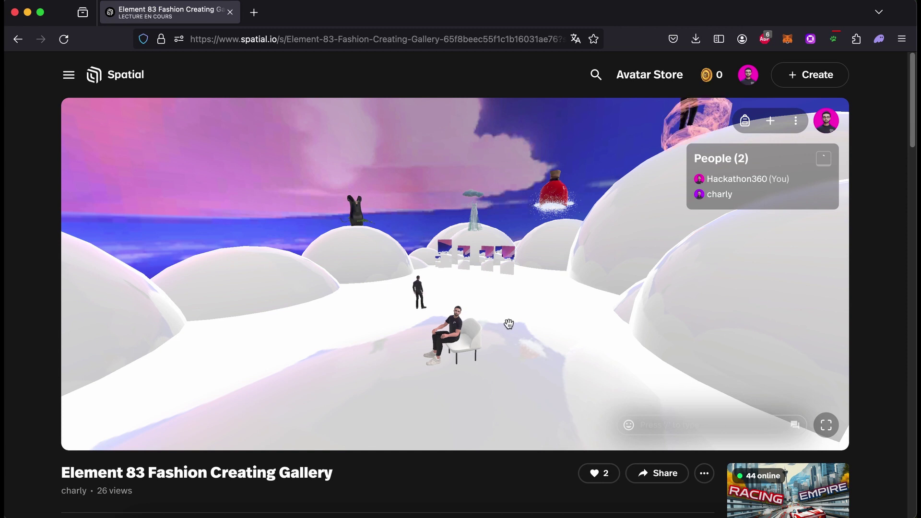
Get the invited account's avatar up from the chair and walk it toward the other avatar
key("w")
key("w")
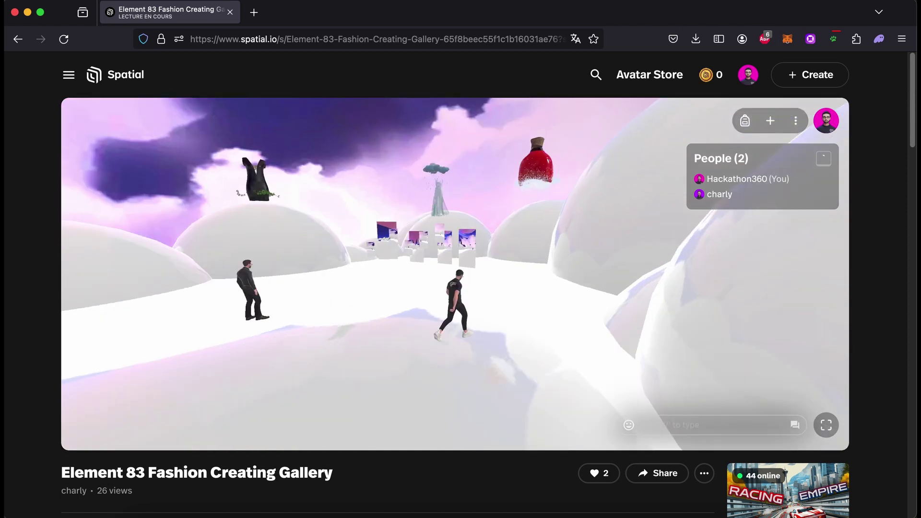
key("w")
key("w")
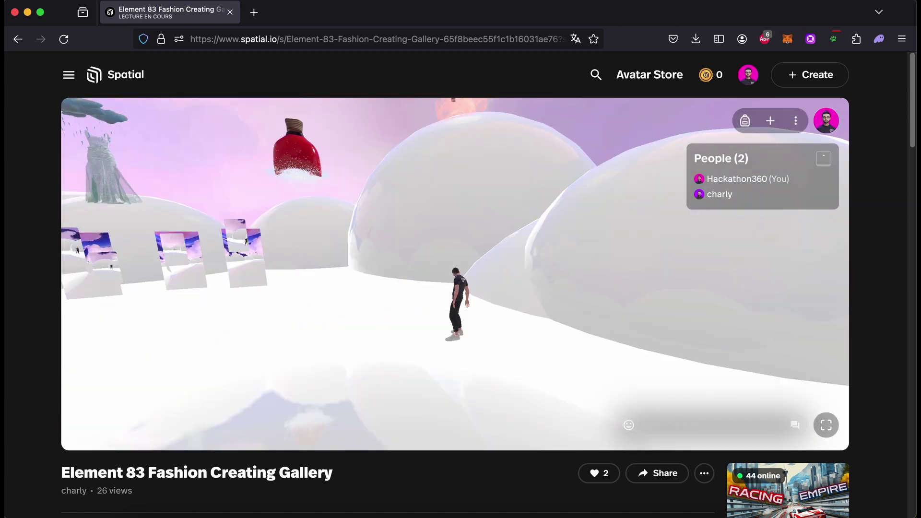
key("s")
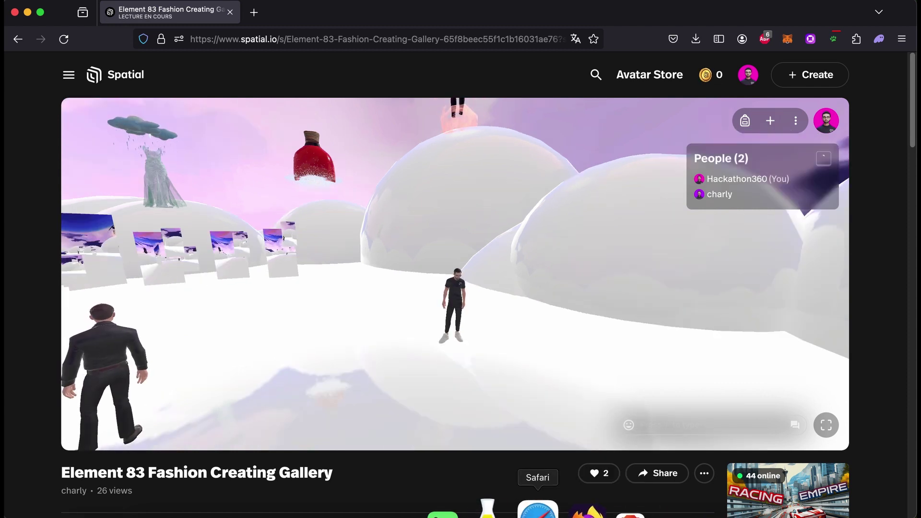
Switch back to Safari, walk the space owner's avatar to the new wingback chair and sit on it
left_click(539, 505)
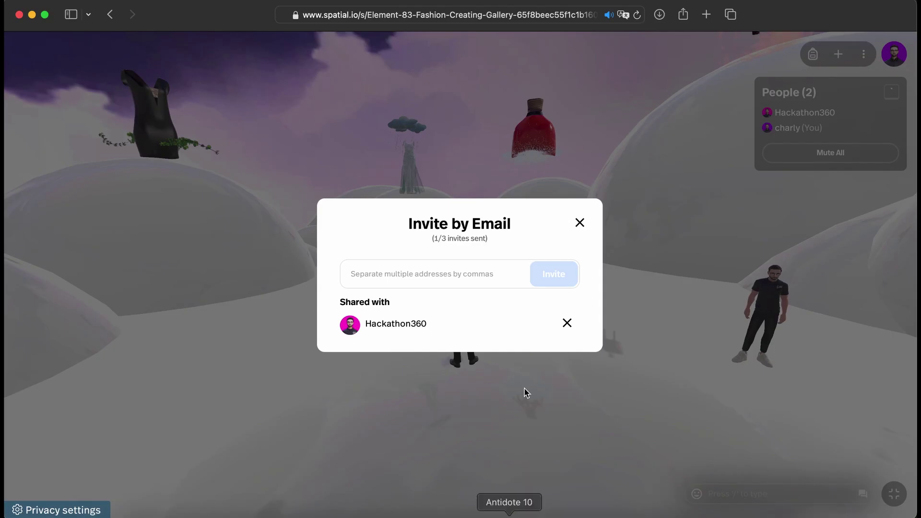
left_click(579, 224)
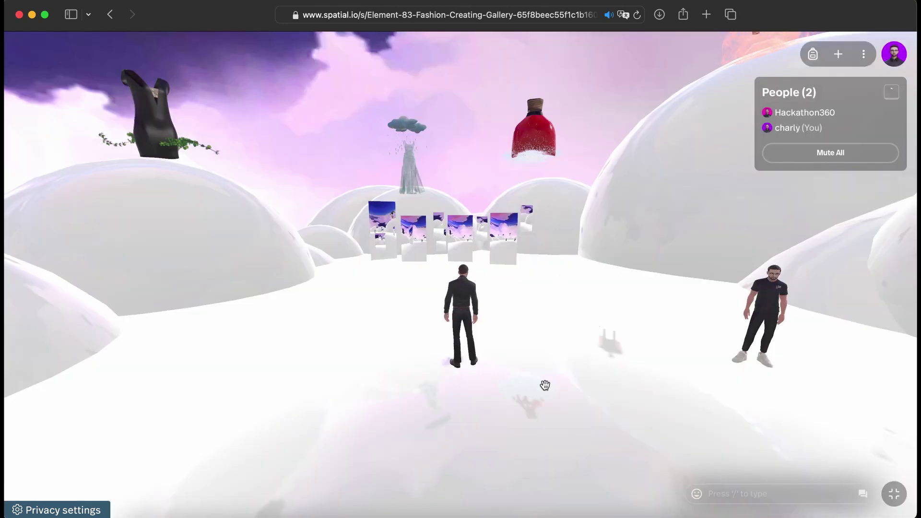
left_click_drag(545, 386, 545, 385)
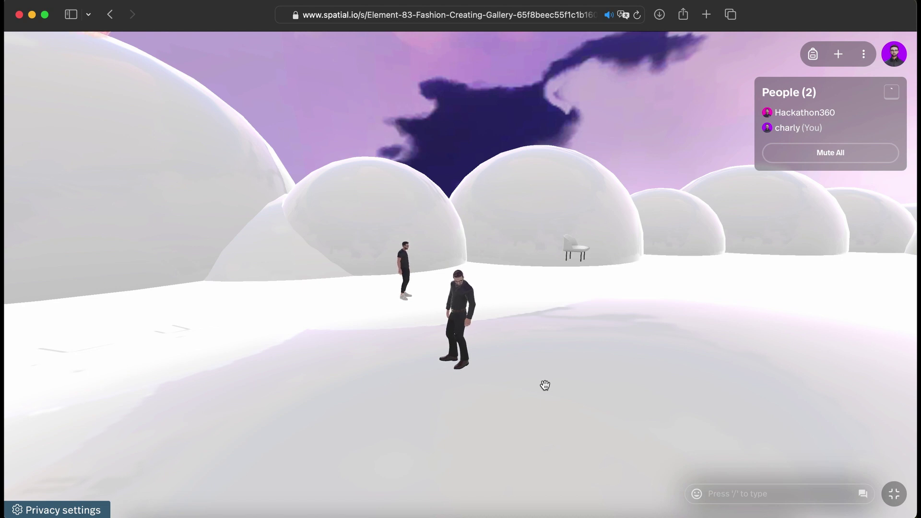
left_click_drag(544, 385, 494, 384)
key("w")
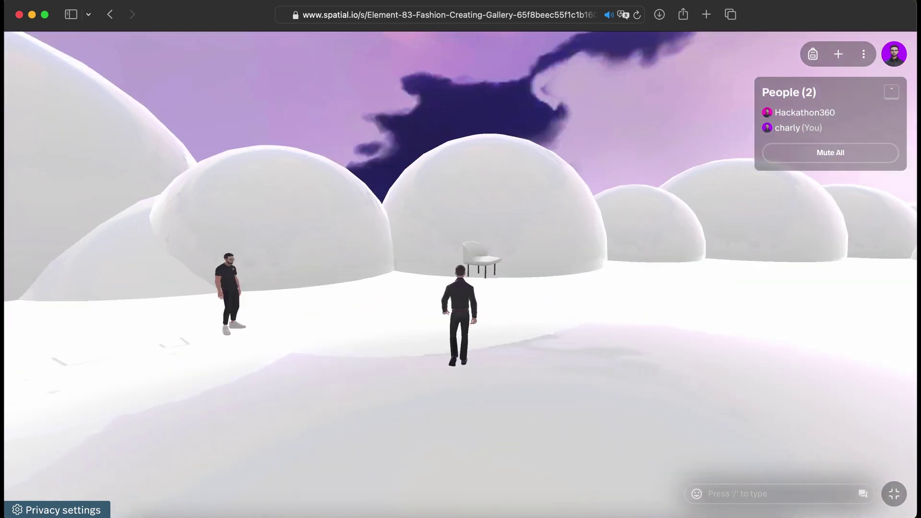
key("w")
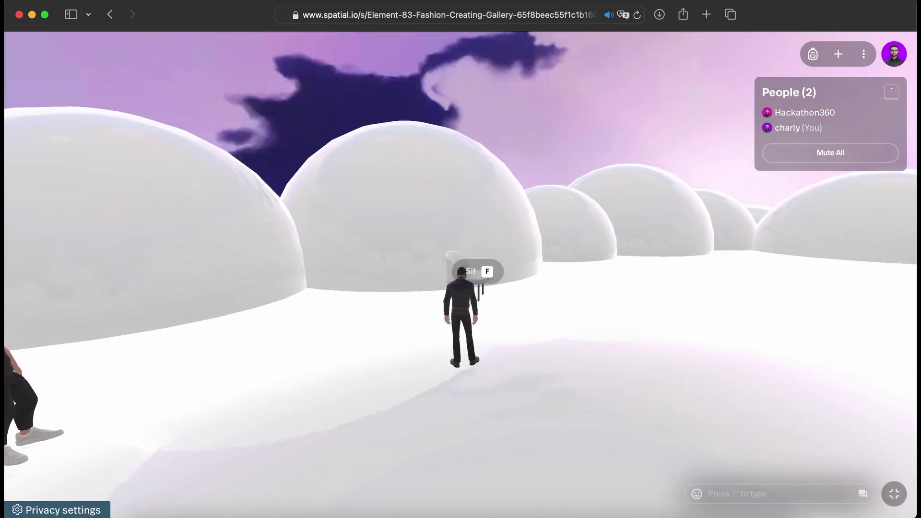
key("f")
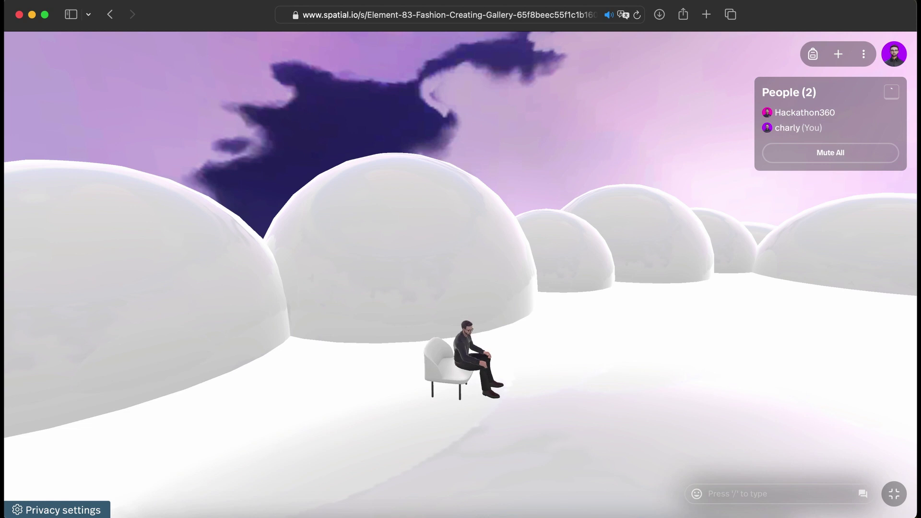
left_click_drag(336, 288, 710, 287)
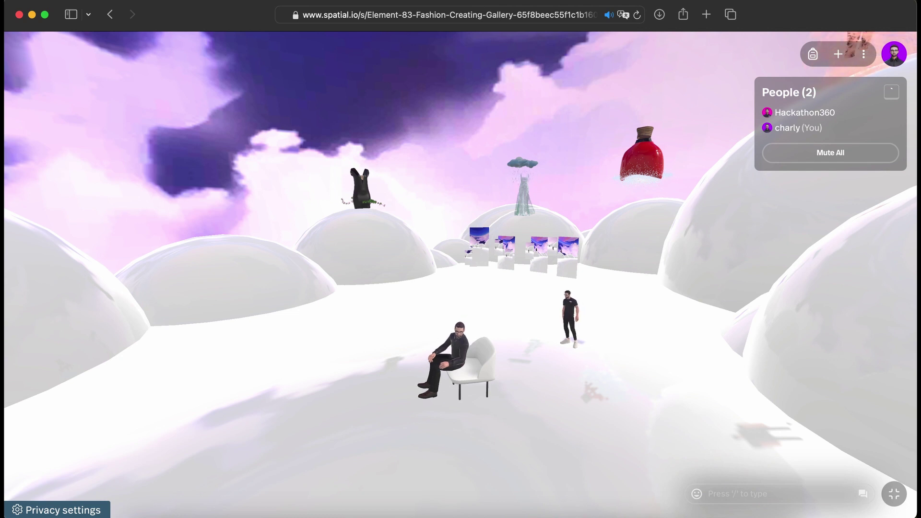
Restrict you and invited users to Can View in the gallery's share settings and close the settings
left_click(864, 55)
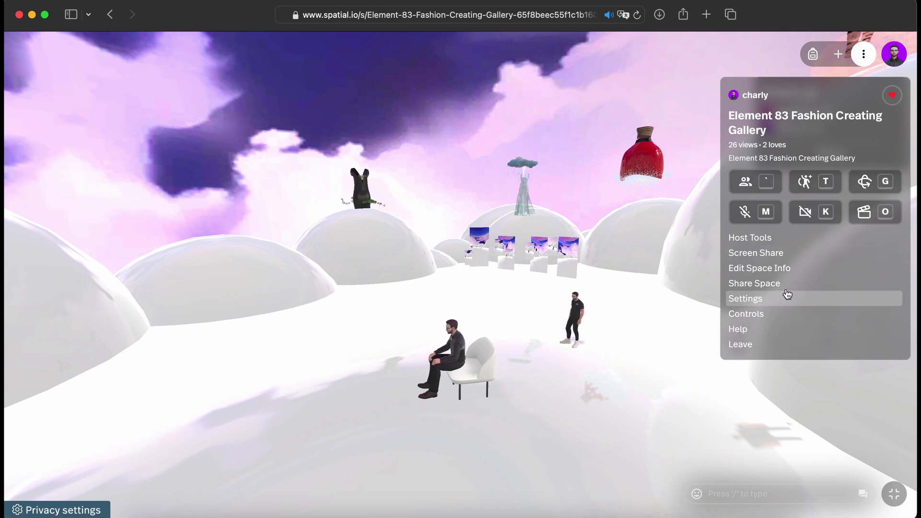
left_click(754, 283)
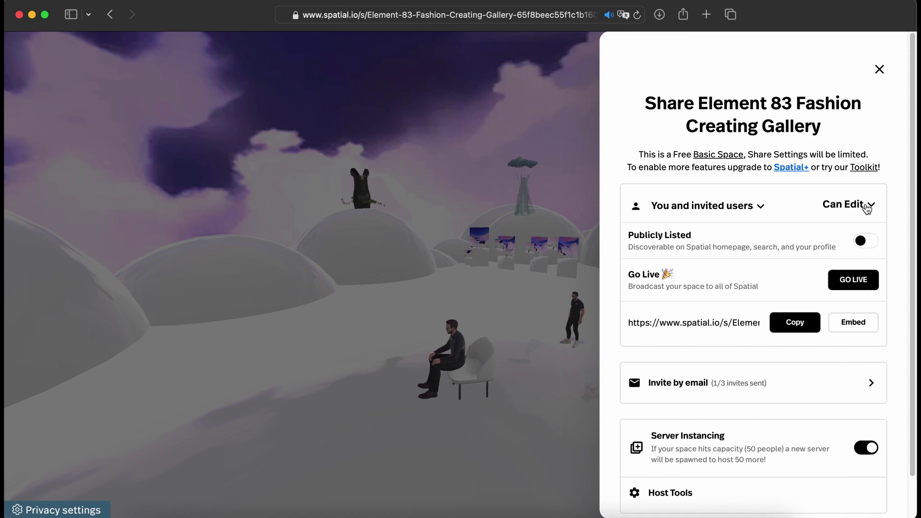
left_click(867, 207)
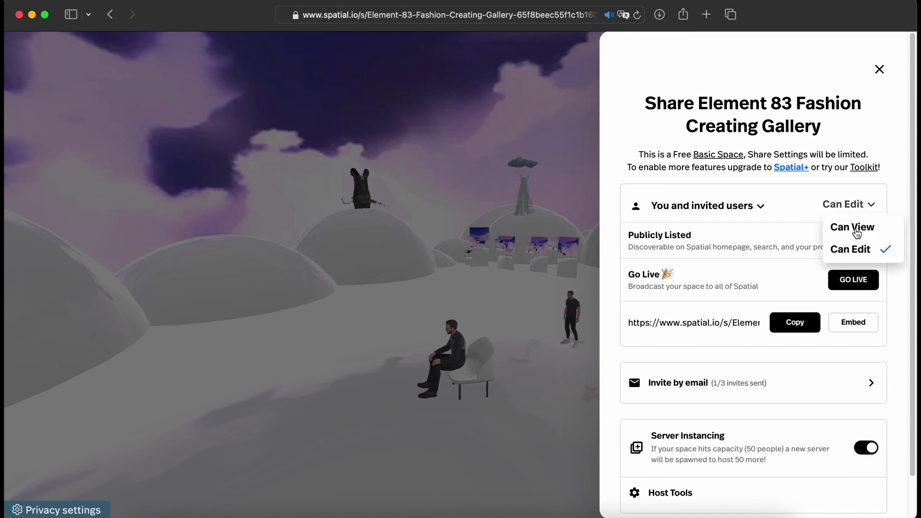
left_click(857, 233)
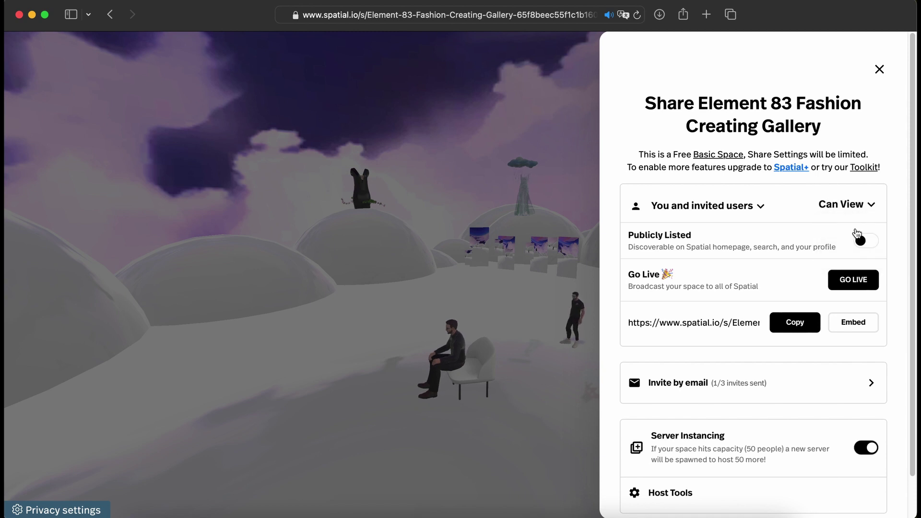
left_click(879, 70)
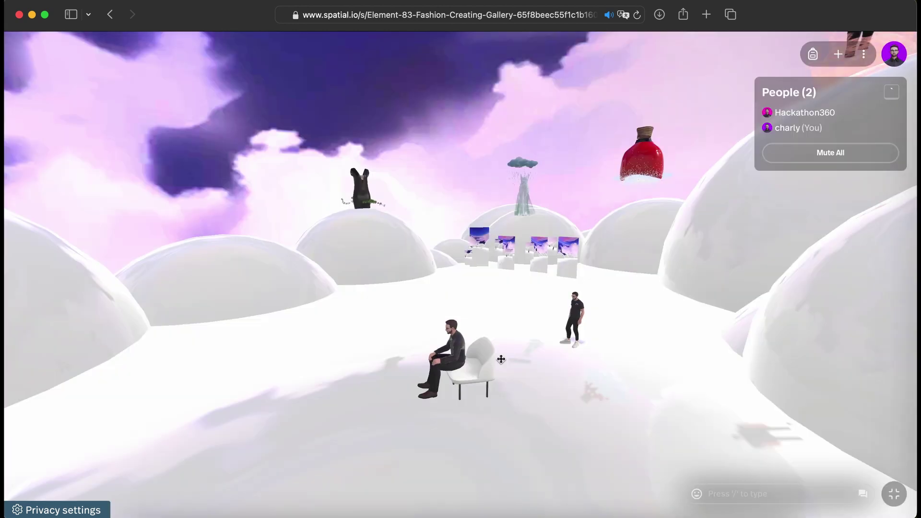